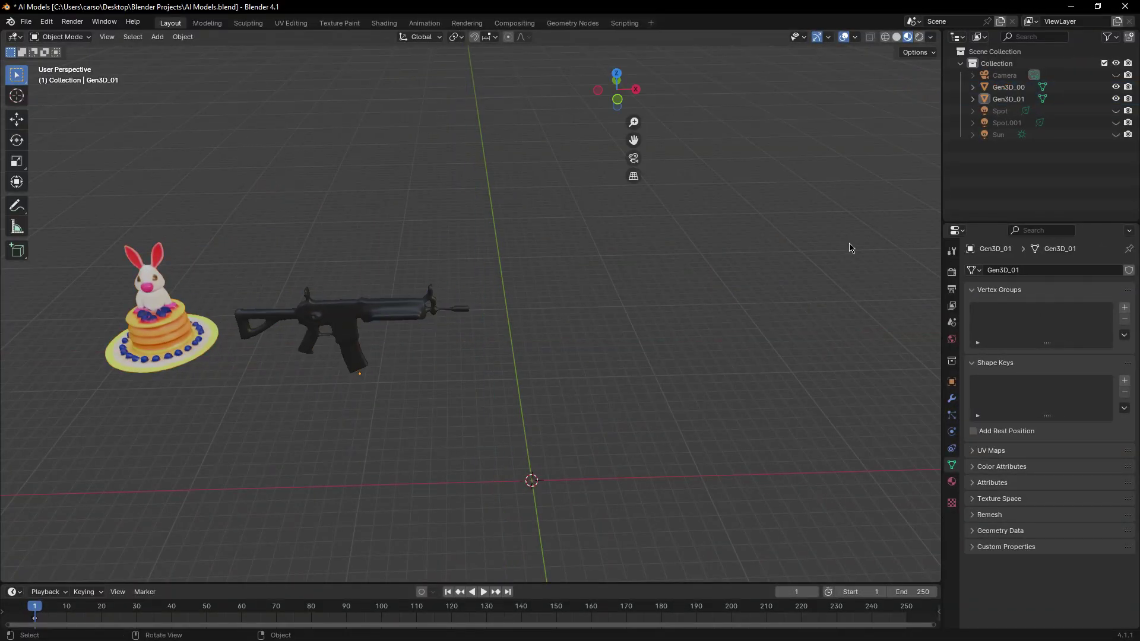
Orbit around the bunny cake and rifle, trying a cake rotation and undoing it.
{"action": "key", "text": "n"}
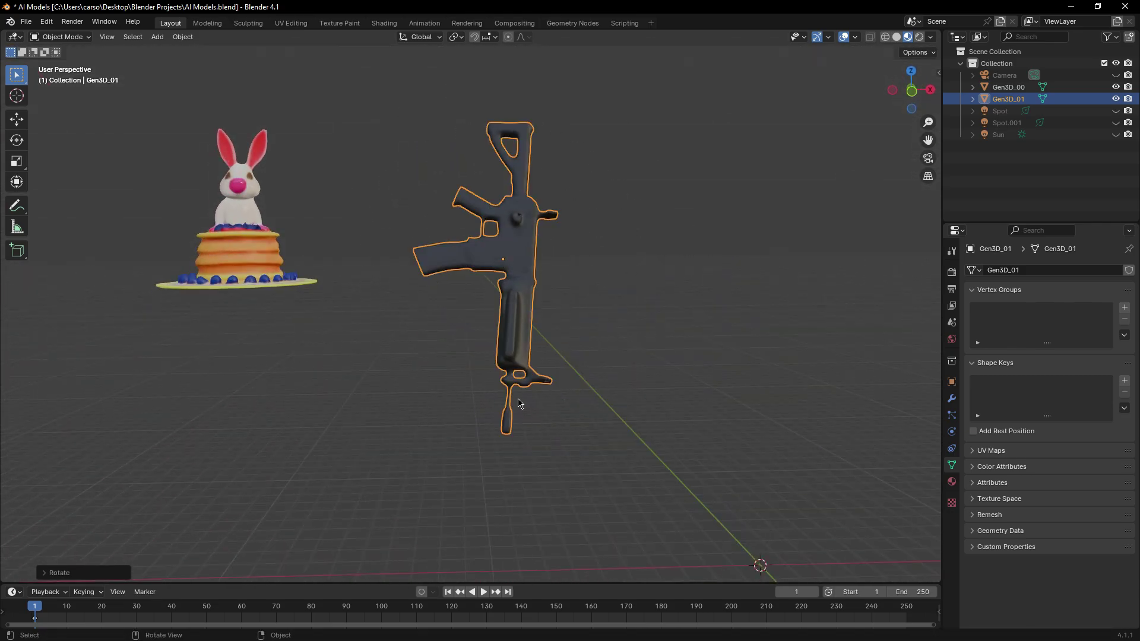
{"action": "middle_click_drag", "start_coordinate": [520, 403], "coordinate": [522, 438]}
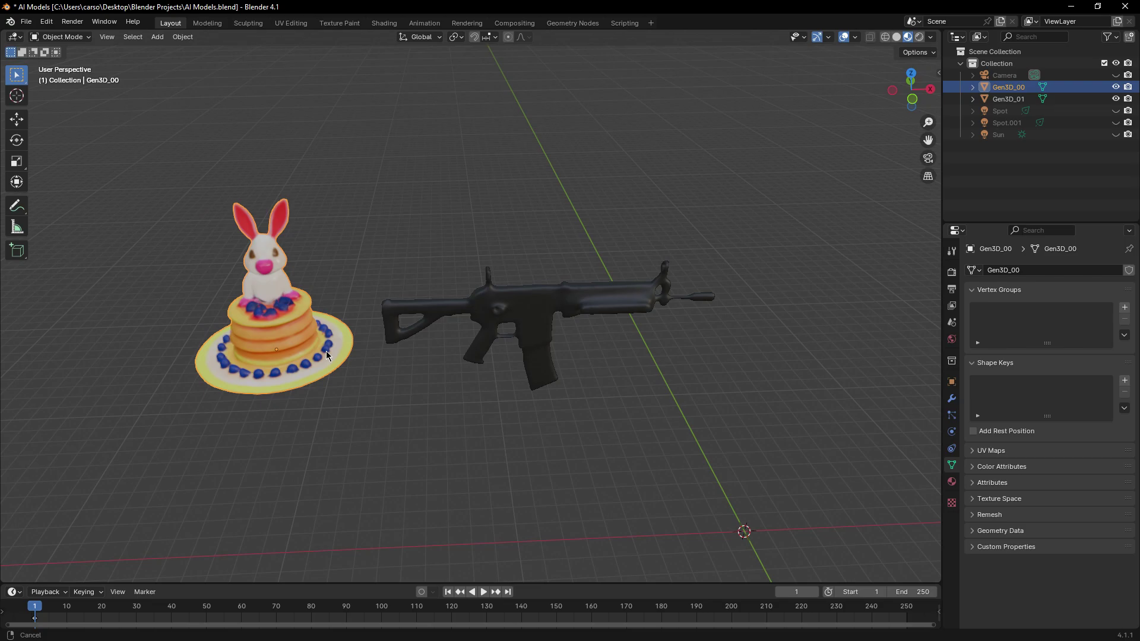
{"action": "scroll", "coordinate": [326, 351], "scroll_direction": "up", "scroll_amount": 3}
{"action": "key", "text": "r"}
{"action": "key", "text": "Escape"}
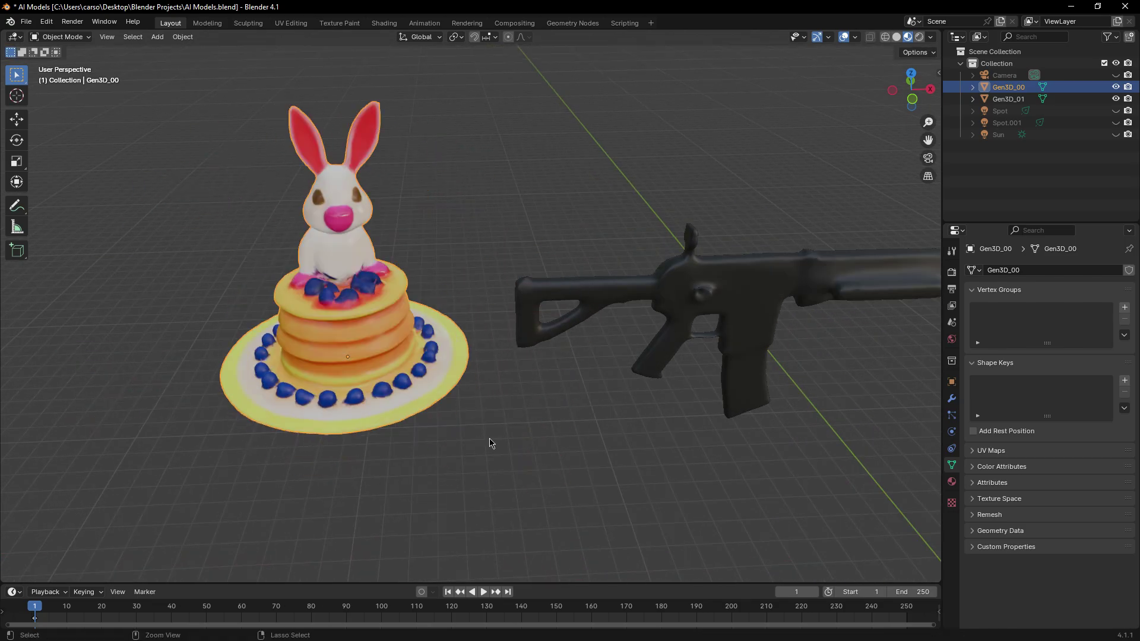
{"action": "middle_click_drag", "start_coordinate": [489, 443], "coordinate": [603, 324]}
{"action": "middle_click_drag", "start_coordinate": [570, 404], "coordinate": [499, 499]}
{"action": "key", "text": "r"}
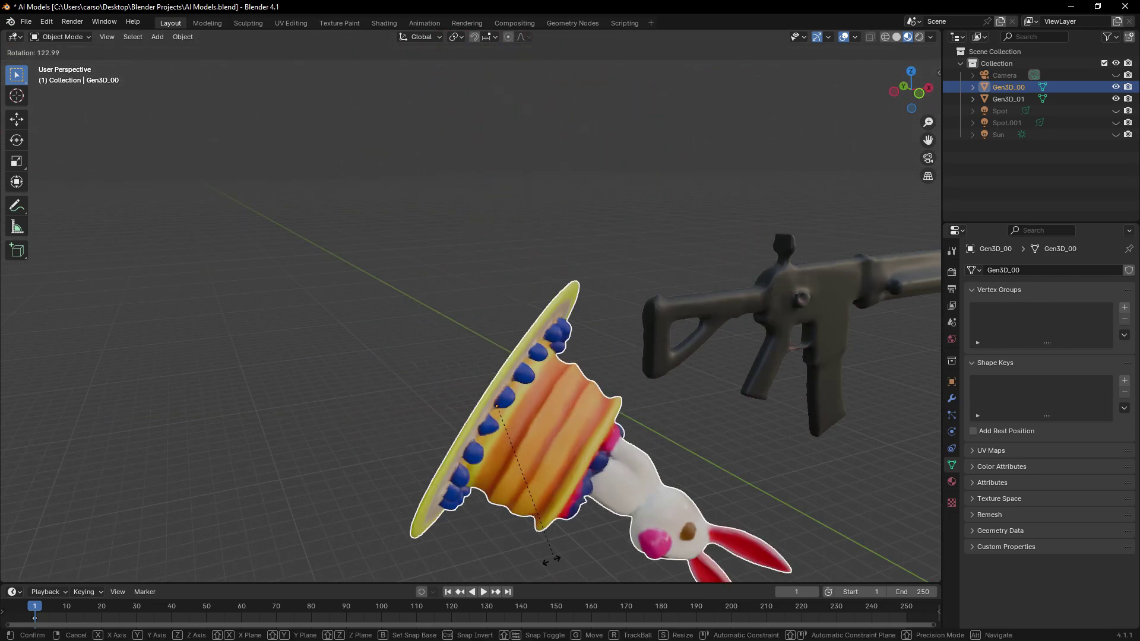
{"action": "left_click", "coordinate": [401, 457]}
{"action": "key", "text": "ctrl+z"}
{"action": "middle_click_drag", "start_coordinate": [445, 453], "coordinate": [462, 435]}
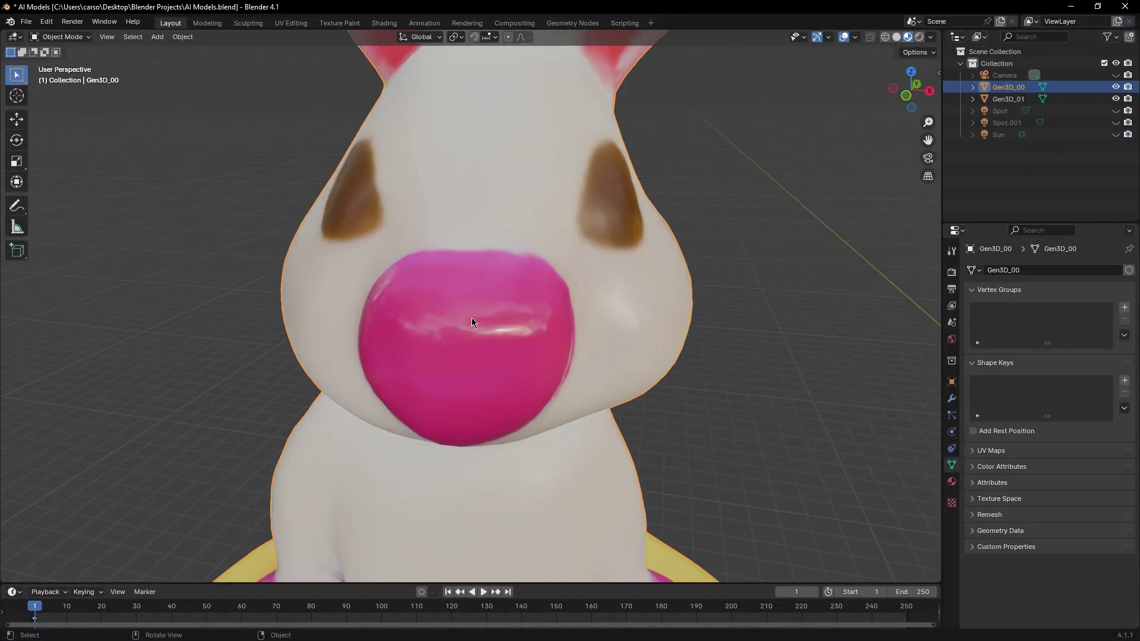
{"action": "scroll", "coordinate": [621, 303], "scroll_direction": "down", "scroll_amount": 8}
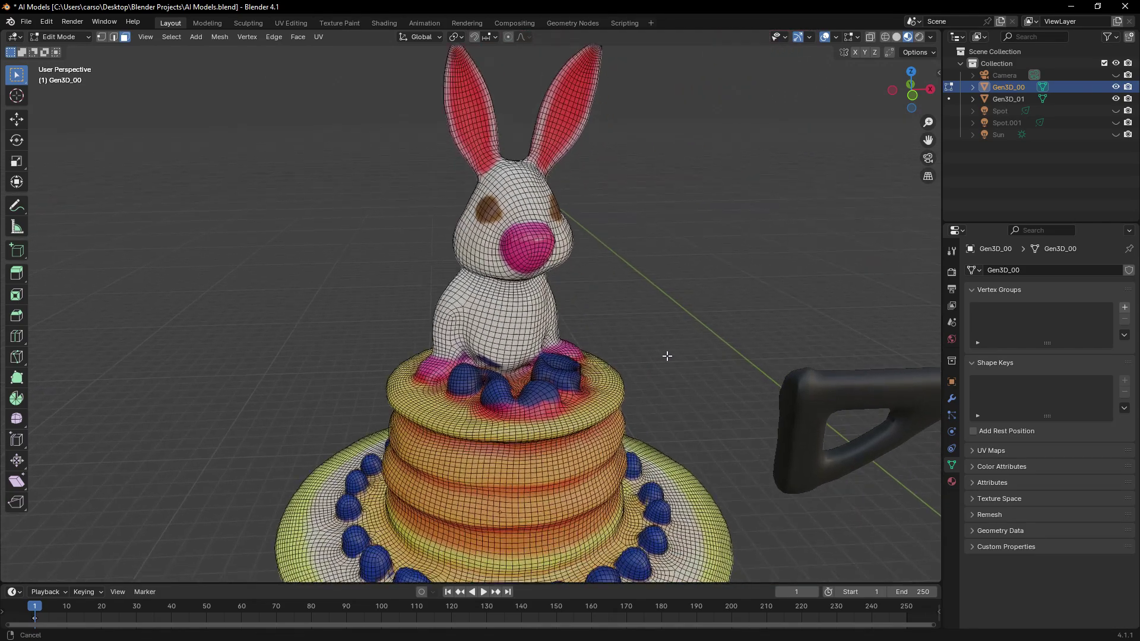
{"action": "scroll", "coordinate": [630, 406], "scroll_direction": "down", "scroll_amount": 4}
Mark the rifle mesh's edges sharp via the Edge menu and orbit to inspect it.
{"action": "mouse_move", "coordinate": [642, 365]}
{"action": "middle_mouse_down"}
{"action": "mouse_move", "coordinate": [383, 264]}
{"action": "mouse_move", "coordinate": [534, 339]}
{"action": "middle_mouse_up"}
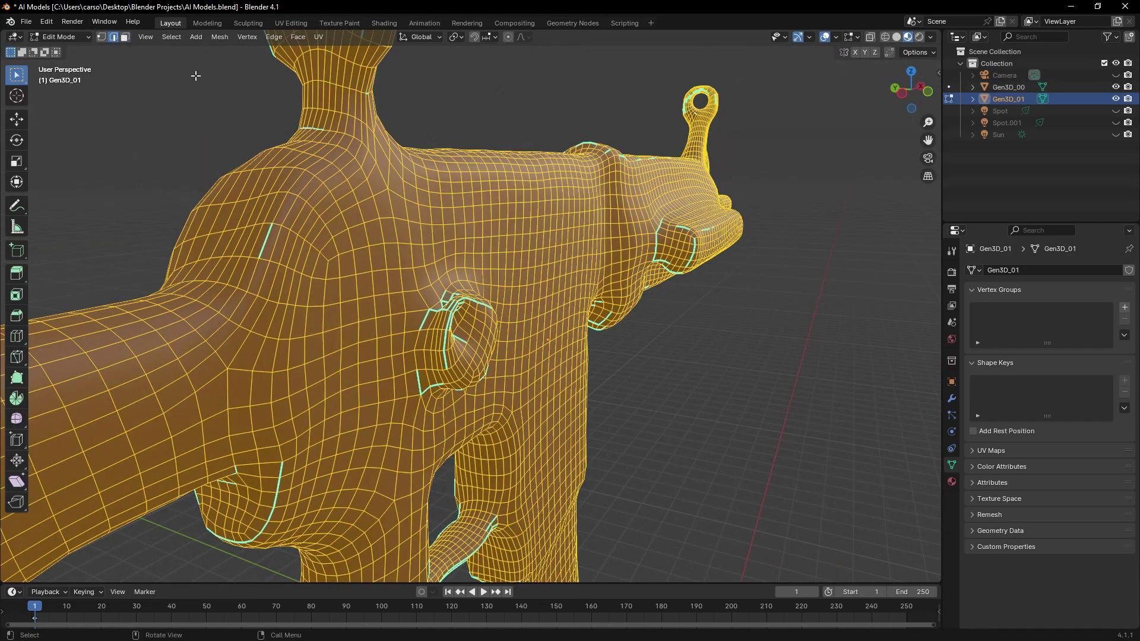
{"action": "right_click", "coordinate": [457, 233]}
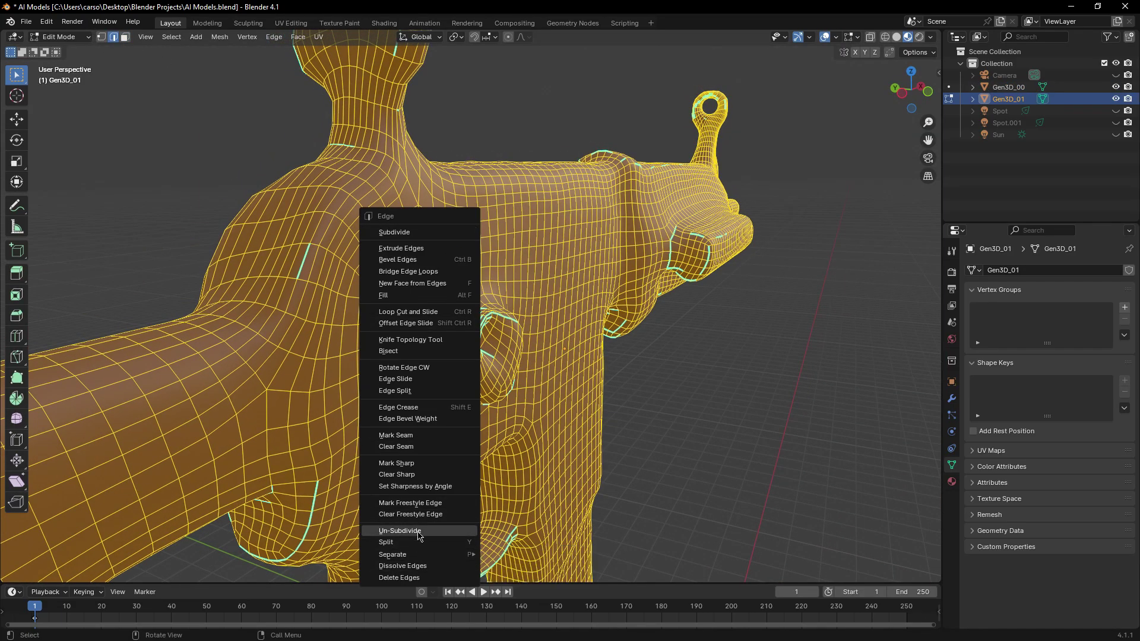
{"action": "middle_click_drag", "start_coordinate": [469, 200], "coordinate": [339, 303]}
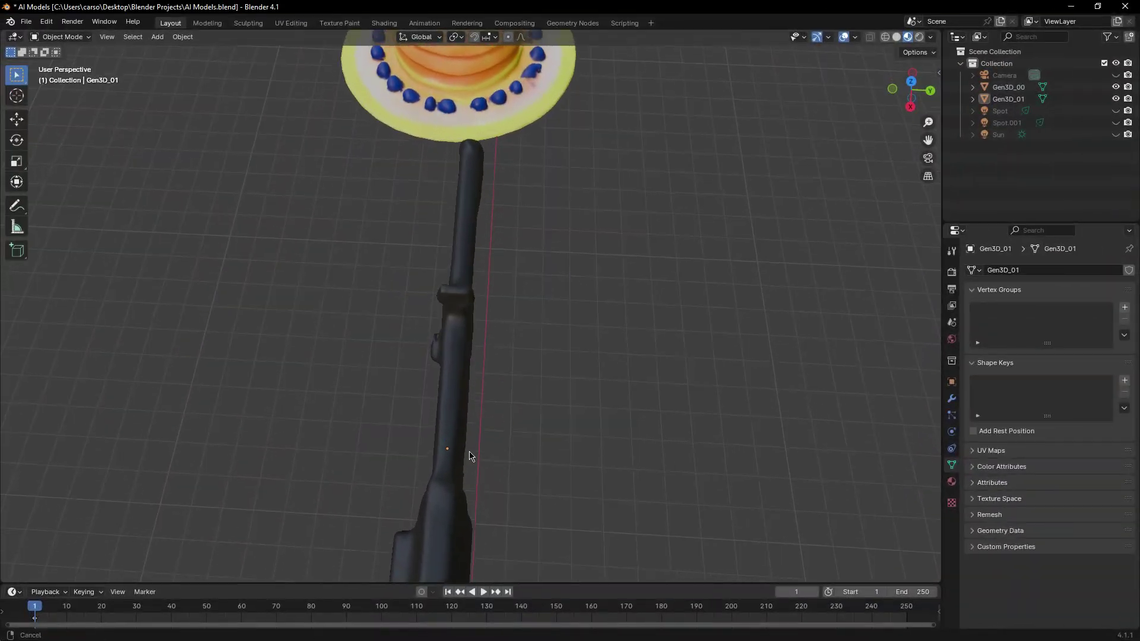
{"action": "mouse_move", "coordinate": [469, 455]}
{"action": "middle_mouse_down"}
{"action": "mouse_move", "coordinate": [561, 437]}
{"action": "mouse_move", "coordinate": [542, 392]}
{"action": "mouse_move", "coordinate": [461, 347]}
{"action": "middle_mouse_up"}
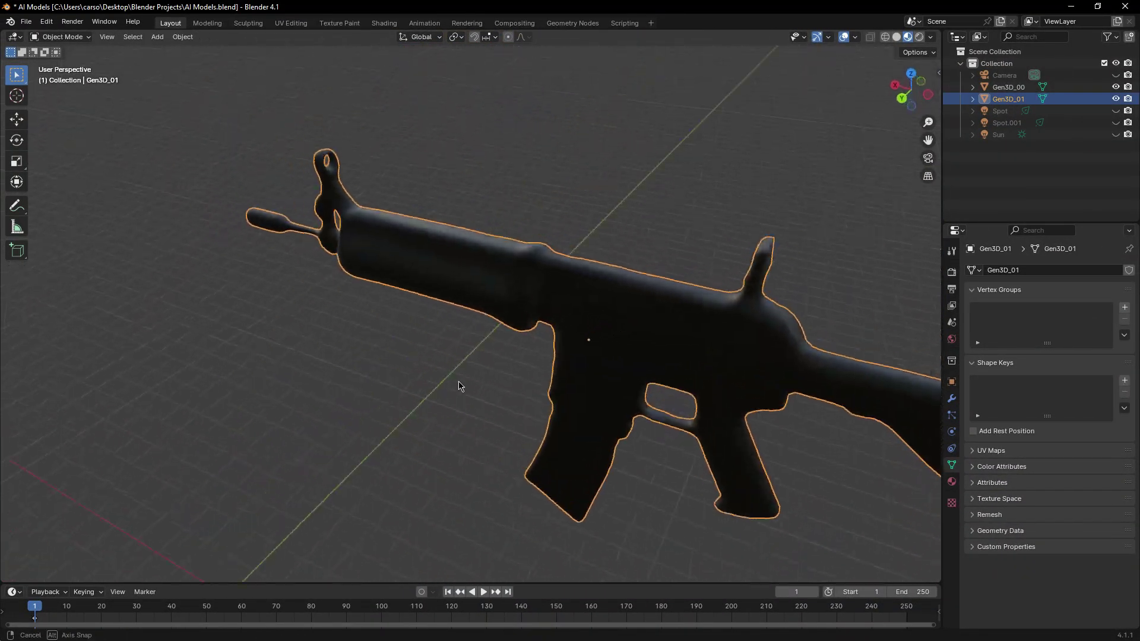
{"action": "mouse_move", "coordinate": [489, 392]}
{"action": "middle_mouse_down"}
{"action": "mouse_move", "coordinate": [499, 338]}
{"action": "mouse_move", "coordinate": [552, 303]}
{"action": "mouse_move", "coordinate": [624, 423]}
{"action": "mouse_move", "coordinate": [552, 348]}
{"action": "mouse_move", "coordinate": [624, 427]}
{"action": "mouse_move", "coordinate": [588, 401]}
{"action": "middle_mouse_up"}
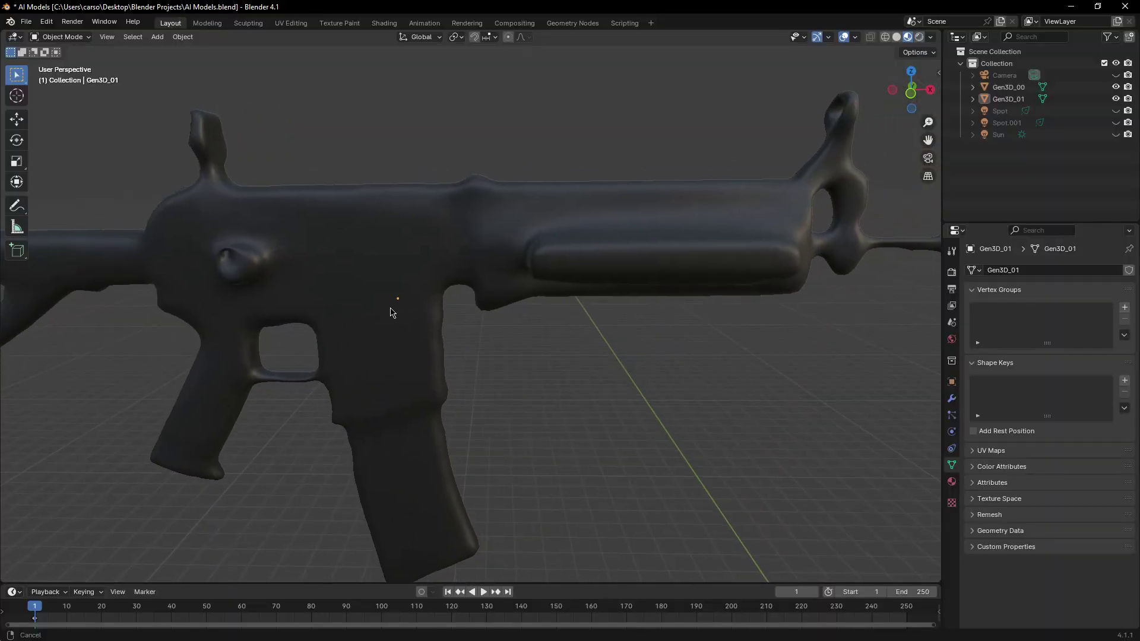
Leave Edit Mode and move the view from the rifle over to the pancake cake.
{"action": "mouse_move", "coordinate": [764, 342]}
{"action": "middle_mouse_down", "text": "shift"}
{"action": "mouse_move", "coordinate": [668, 347]}
{"action": "mouse_move", "coordinate": [620, 365]}
{"action": "mouse_move", "coordinate": [570, 330]}
{"action": "middle_mouse_up", "text": "shift"}
{"action": "scroll", "coordinate": [666, 348], "scroll_direction": "up", "scroll_amount": 4}
{"action": "key", "text": "Tab"}
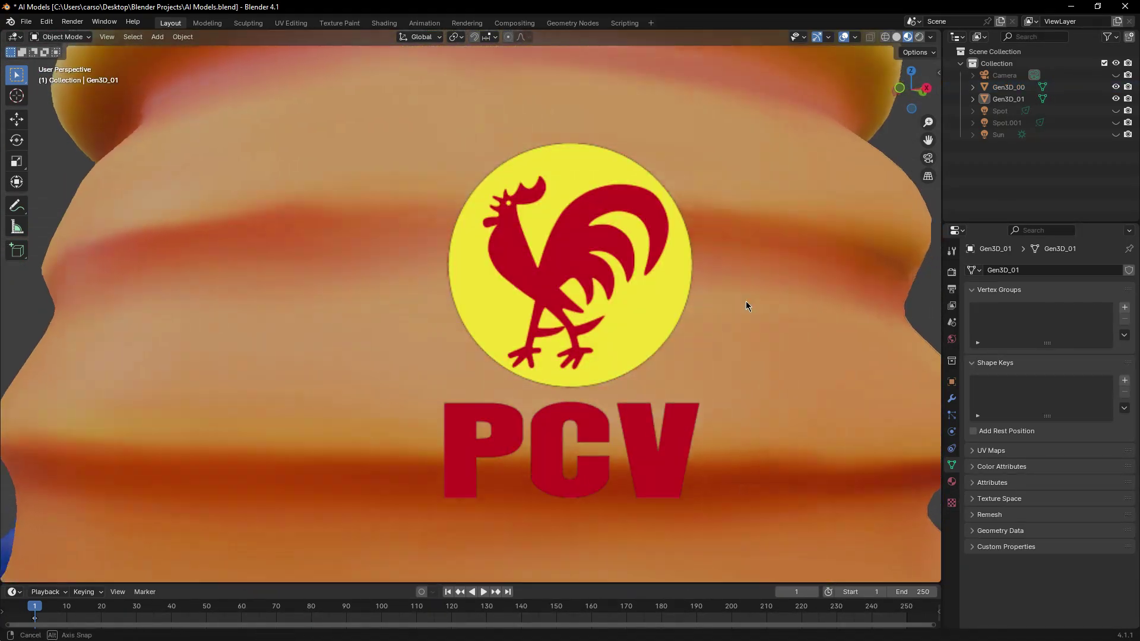
{"action": "scroll", "coordinate": [746, 302], "scroll_direction": "up", "scroll_amount": 3}
{"action": "mouse_move", "coordinate": [707, 291]}
{"action": "middle_mouse_down"}
{"action": "mouse_move", "coordinate": [514, 301]}
{"action": "mouse_move", "coordinate": [721, 329]}
{"action": "mouse_move", "coordinate": [705, 350]}
{"action": "mouse_move", "coordinate": [649, 346]}
{"action": "mouse_move", "coordinate": [584, 363]}
{"action": "mouse_move", "coordinate": [572, 381]}
{"action": "mouse_move", "coordinate": [636, 398]}
{"action": "middle_mouse_up"}
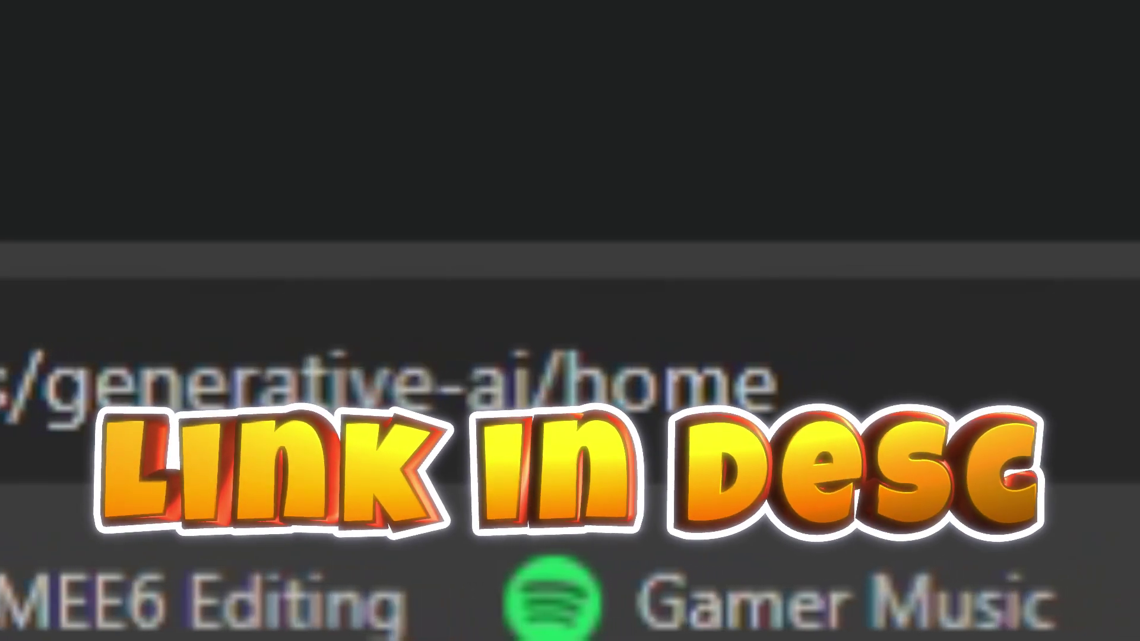
{"action": "scroll", "coordinate": [718, 227], "scroll_direction": "down", "scroll_amount": 5}
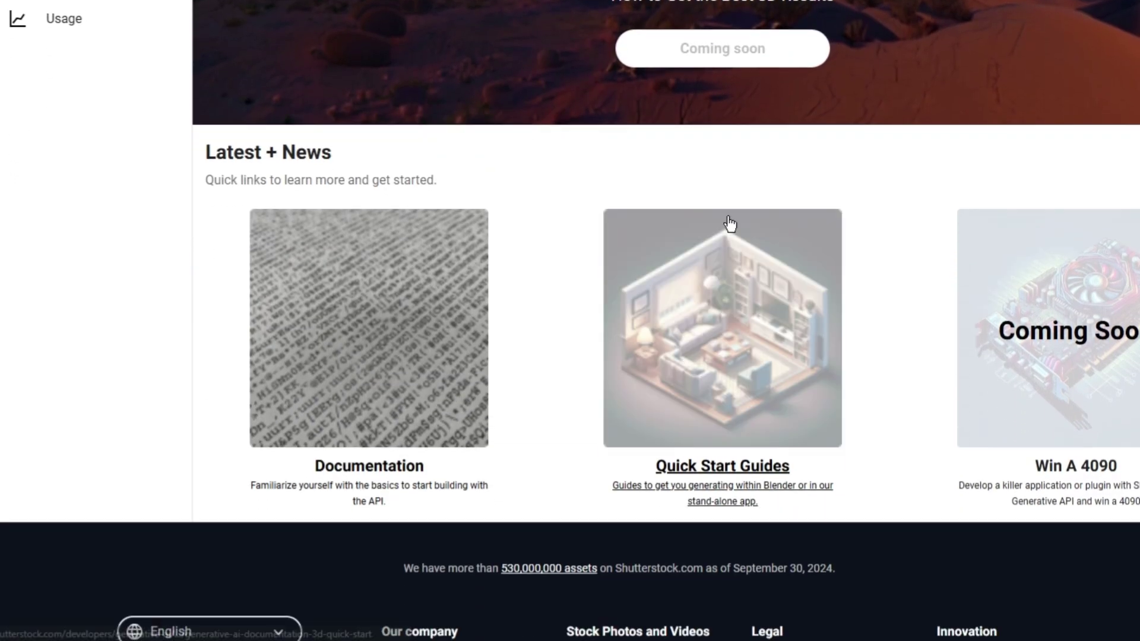
{"action": "scroll", "coordinate": [722, 258], "scroll_direction": "down", "scroll_amount": 5}
{"action": "scroll", "coordinate": [723, 267], "scroll_direction": "down", "scroll_amount": 3}
{"action": "scroll", "coordinate": [542, 343], "scroll_direction": "up", "scroll_amount": 8}
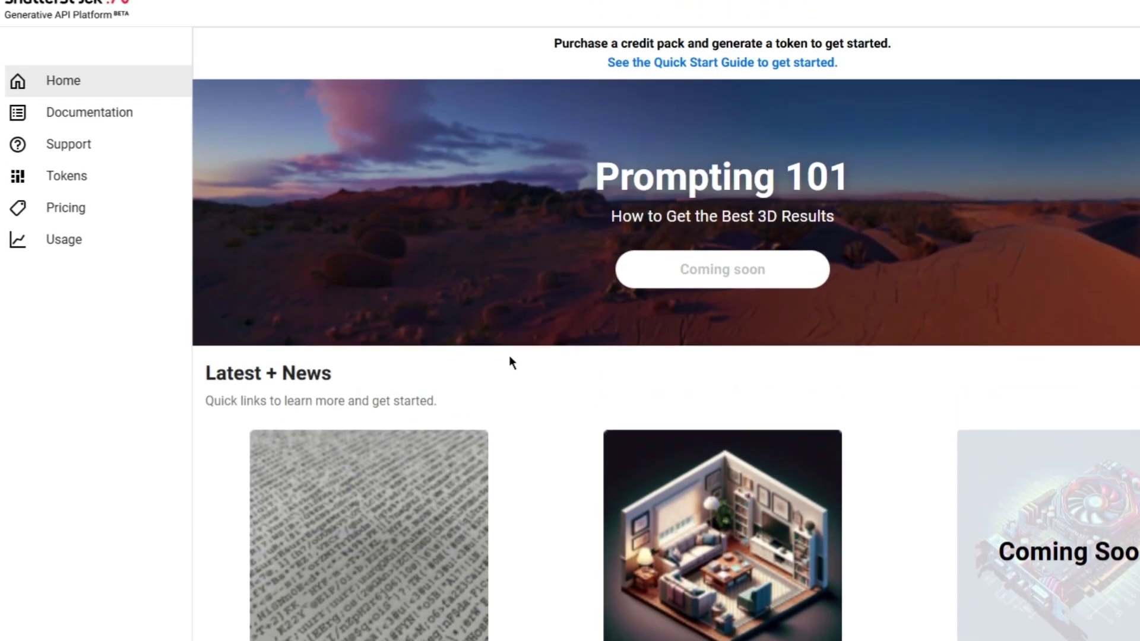
{"action": "scroll", "coordinate": [509, 355], "scroll_direction": "up", "scroll_amount": 3}
Open the API documentation and its News and Updates page with the 2024-10-30 notes.
{"action": "left_click", "coordinate": [70, 132]}
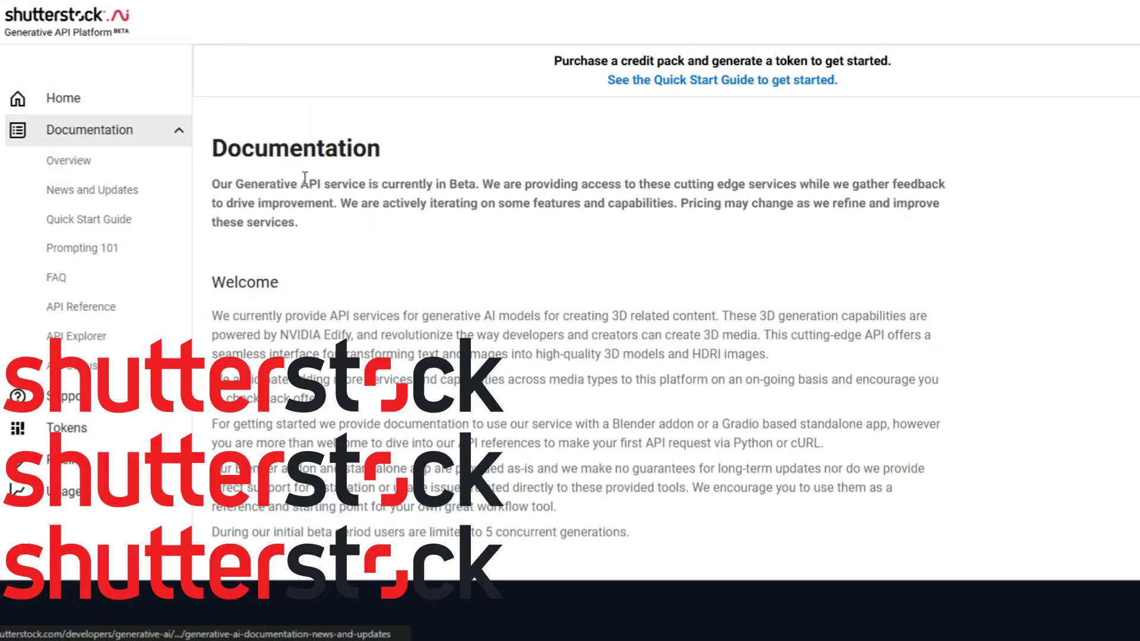
{"action": "scroll", "coordinate": [361, 192], "scroll_direction": "down", "scroll_amount": 2}
{"action": "scroll", "coordinate": [383, 241], "scroll_direction": "up", "scroll_amount": 2}
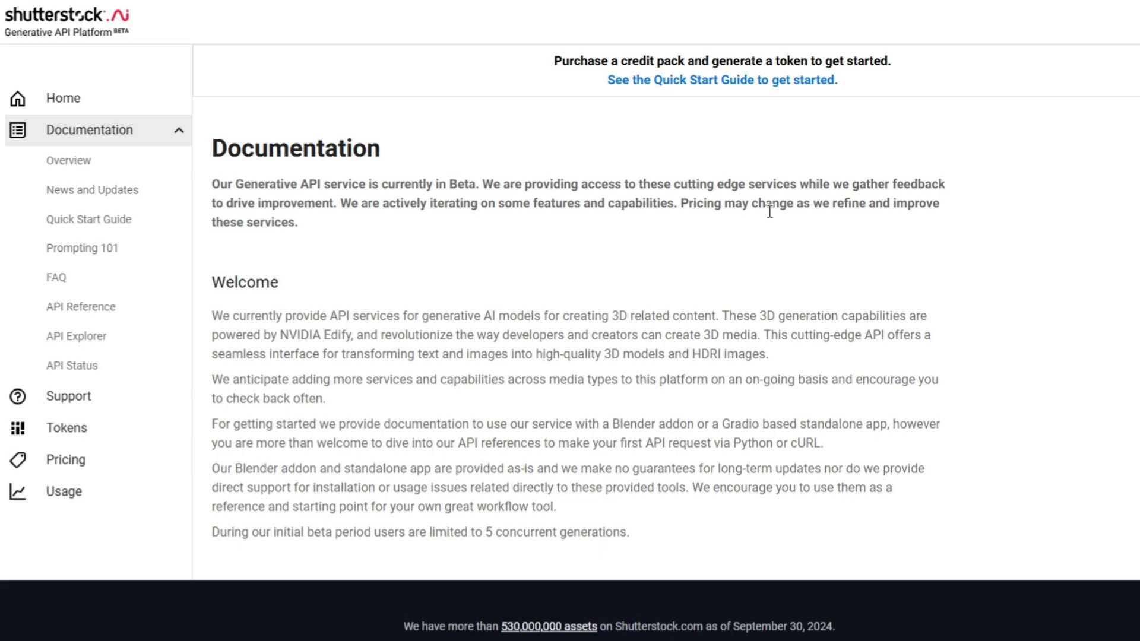
{"action": "scroll", "coordinate": [773, 331], "scroll_direction": "down", "scroll_amount": 3}
{"action": "scroll", "coordinate": [623, 356], "scroll_direction": "down", "scroll_amount": 5}
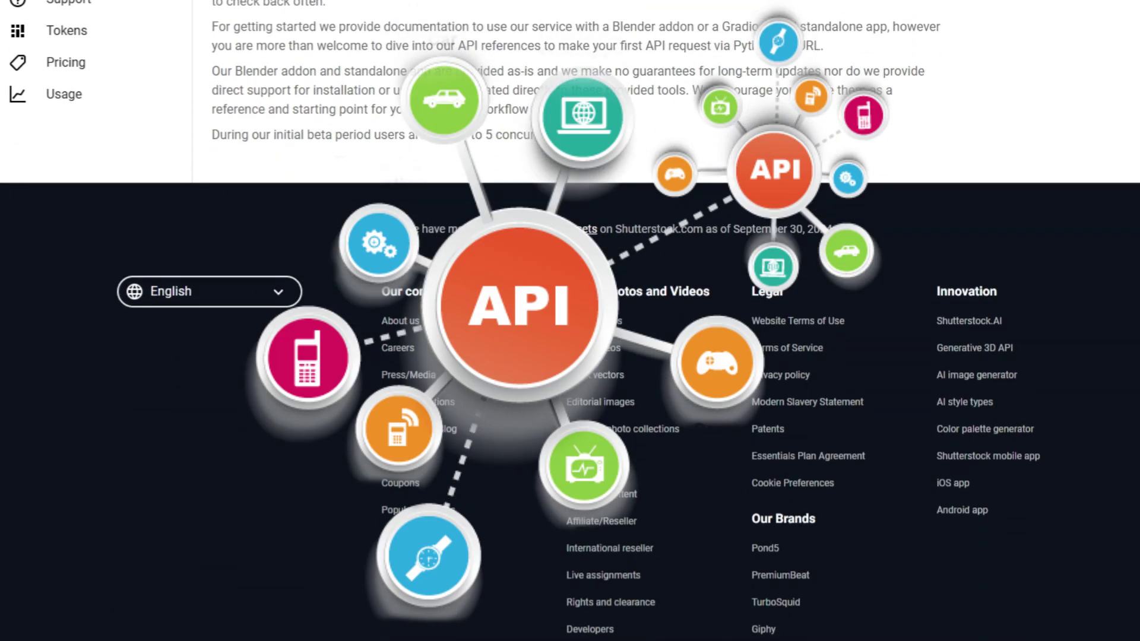
{"action": "scroll", "coordinate": [534, 374], "scroll_direction": "down", "scroll_amount": 4}
{"action": "scroll", "coordinate": [453, 381], "scroll_direction": "up", "scroll_amount": 8}
{"action": "scroll", "coordinate": [475, 277], "scroll_direction": "up", "scroll_amount": 2}
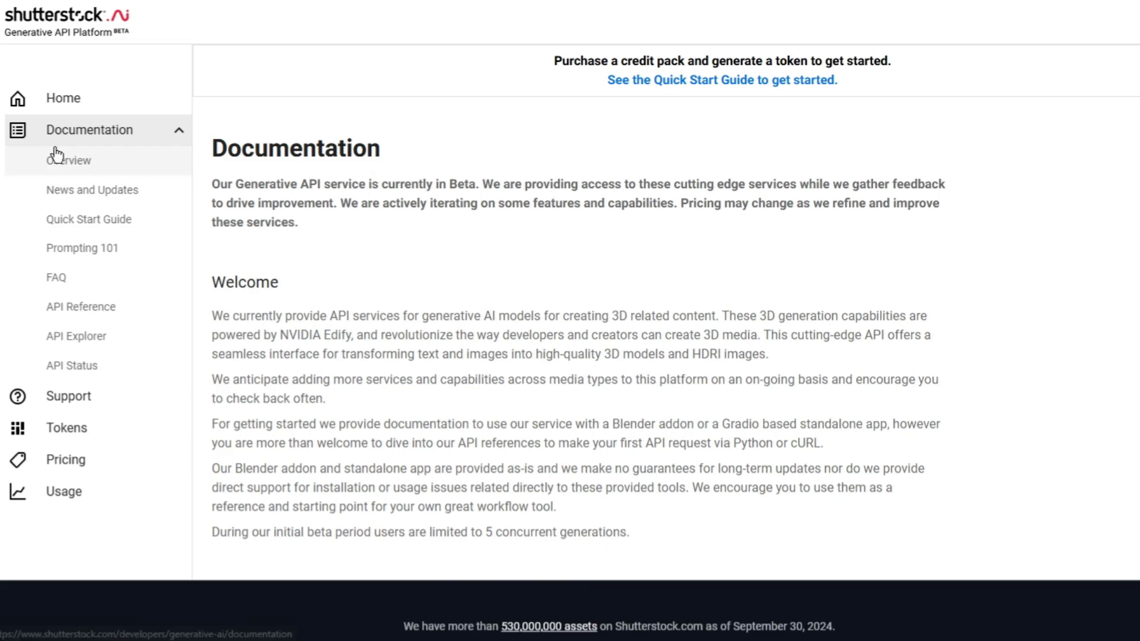
{"action": "left_click", "coordinate": [96, 193]}
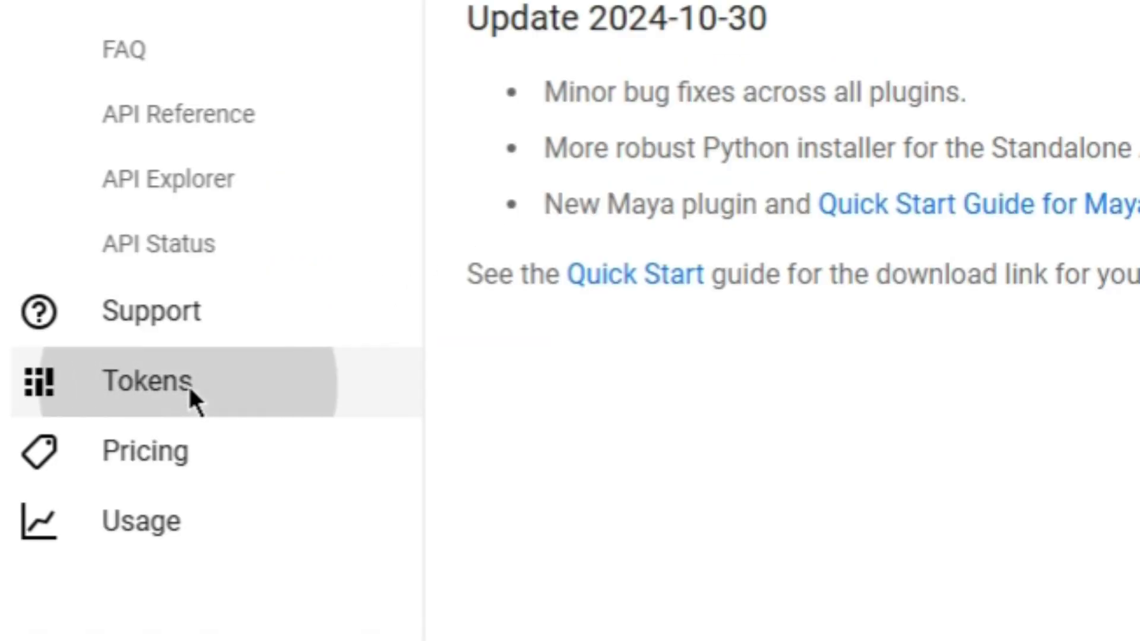
Generate a named API token from the Tokens page after accepting the terms.
{"action": "left_click", "coordinate": [95, 435]}
{"action": "type", "text": "Really Funny Token Name"}
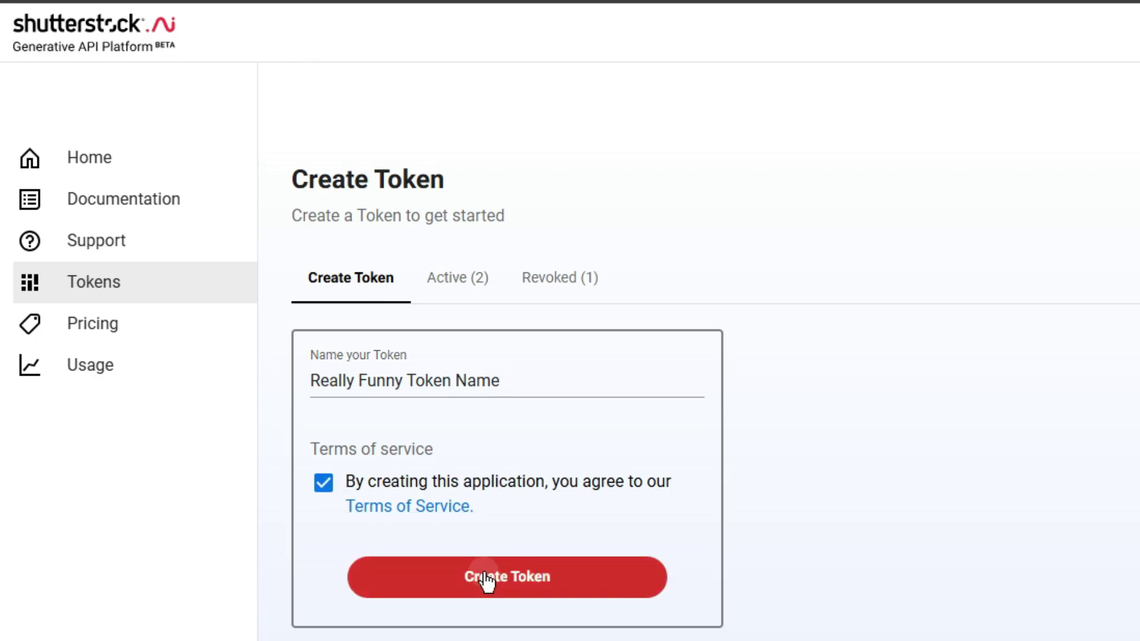
{"action": "left_click", "coordinate": [487, 581]}
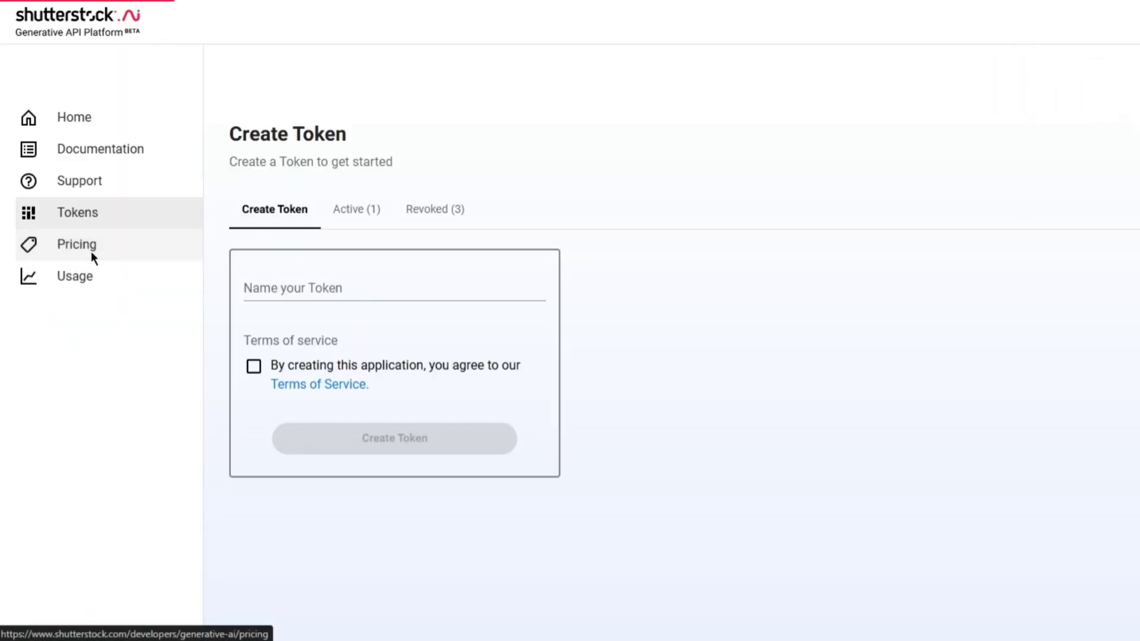
Review the credit packs and 3D service credit costs on the Pricing page.
{"action": "left_click", "coordinate": [91, 251]}
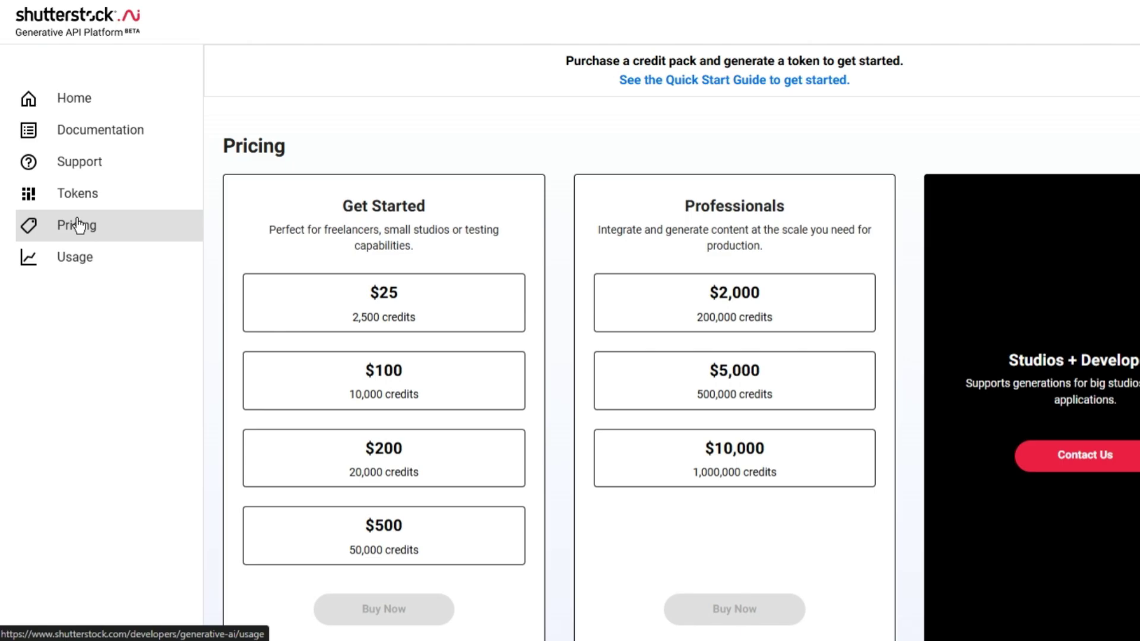
{"action": "scroll", "coordinate": [390, 192], "scroll_direction": "down", "scroll_amount": 1}
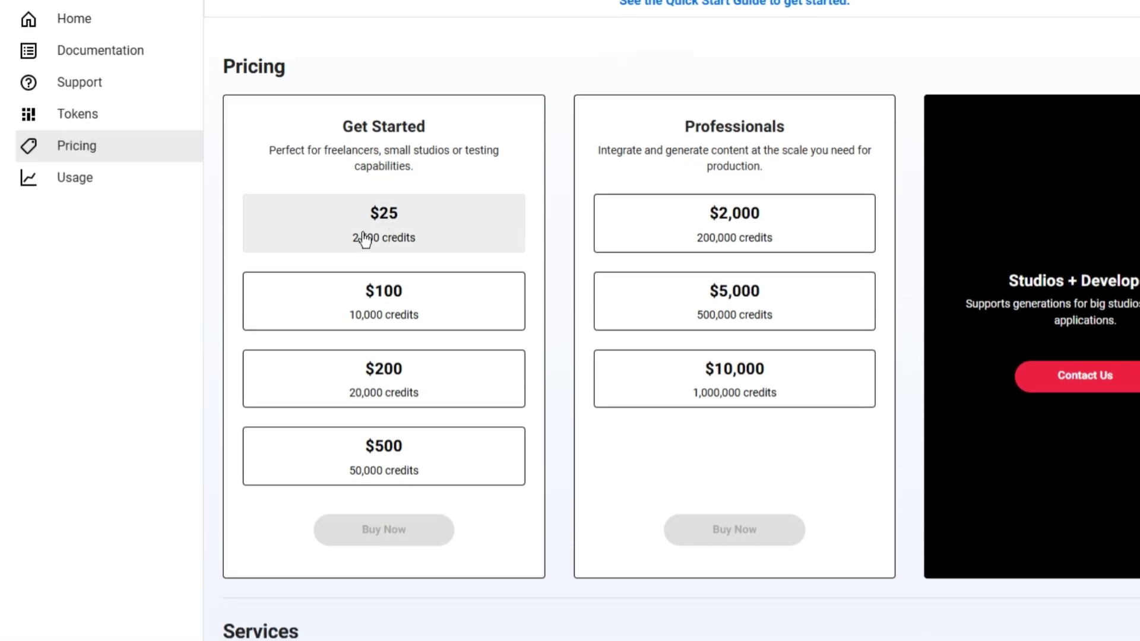
{"action": "scroll", "coordinate": [854, 332], "scroll_direction": "down", "scroll_amount": 5}
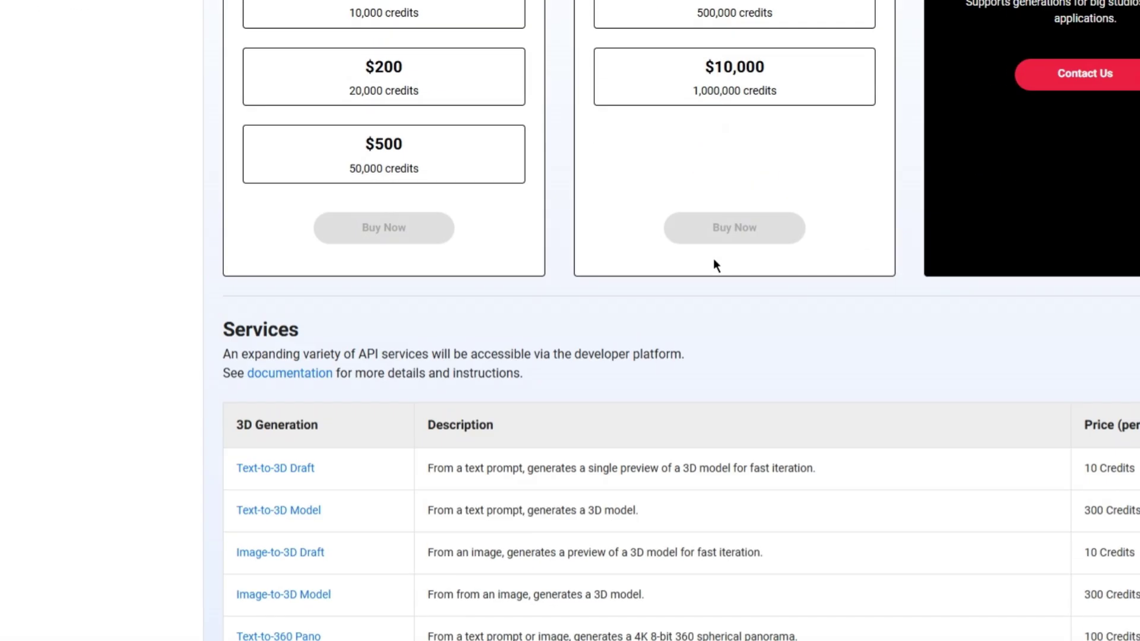
{"action": "scroll", "coordinate": [446, 267], "scroll_direction": "down", "scroll_amount": 3}
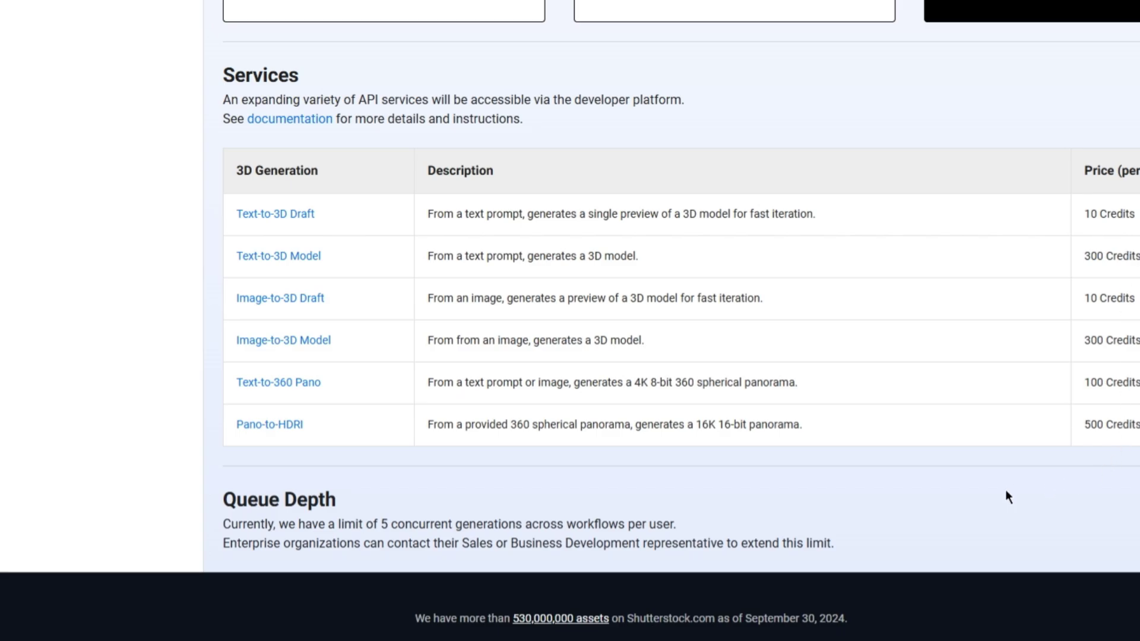
{"action": "scroll", "coordinate": [670, 449], "scroll_direction": "up", "scroll_amount": 3}
{"action": "scroll", "coordinate": [619, 395], "scroll_direction": "up", "scroll_amount": 5}
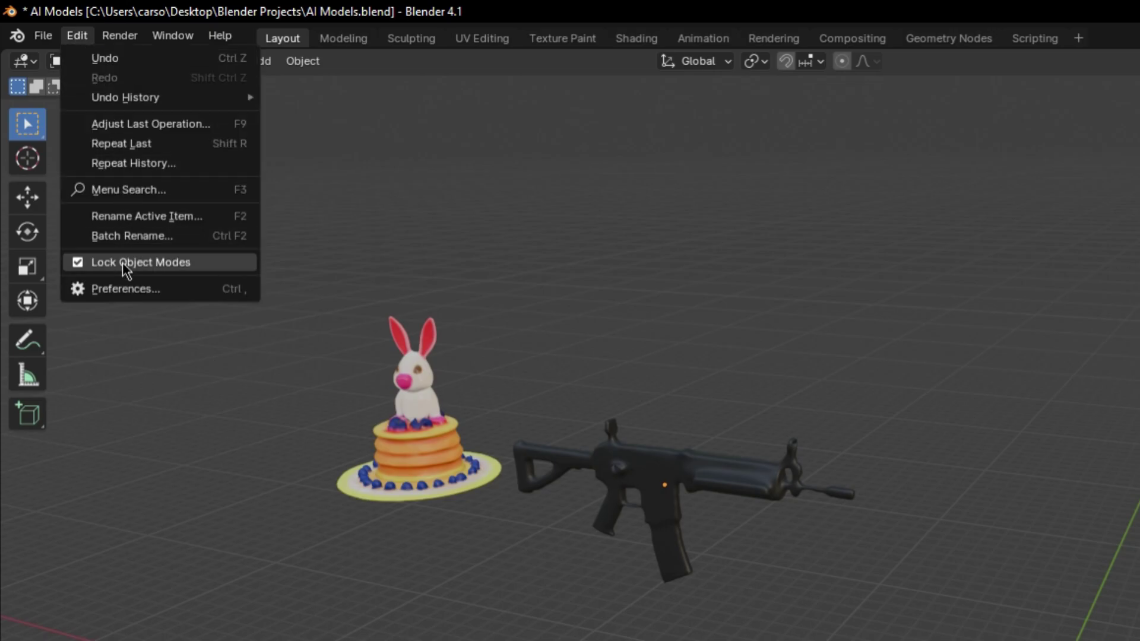
Find the Shutterstock Gen3D add-on under 'gen' in Preferences and reveal its stored token.
{"action": "left_click", "coordinate": [132, 290]}
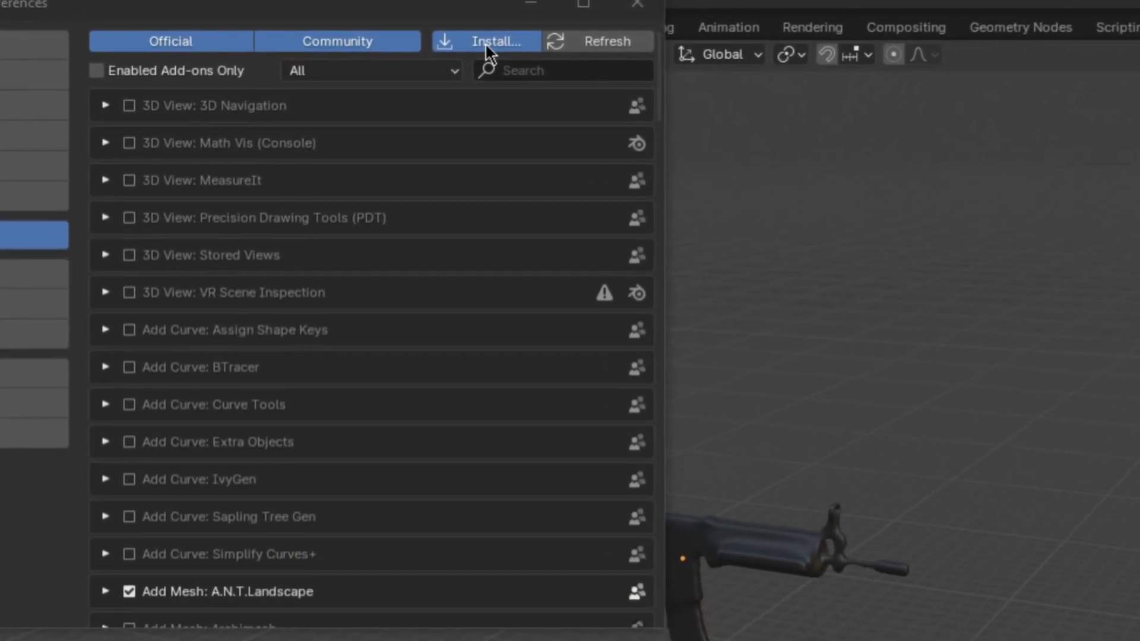
{"action": "left_click", "coordinate": [553, 72]}
{"action": "type", "text": "g"}
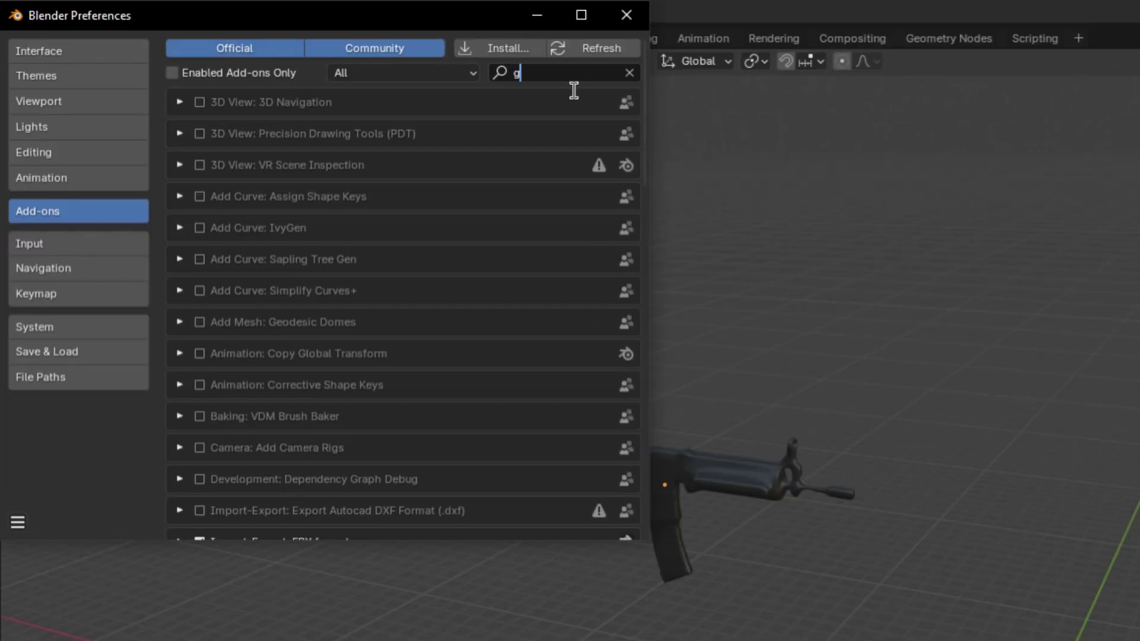
{"action": "type", "text": "en"}
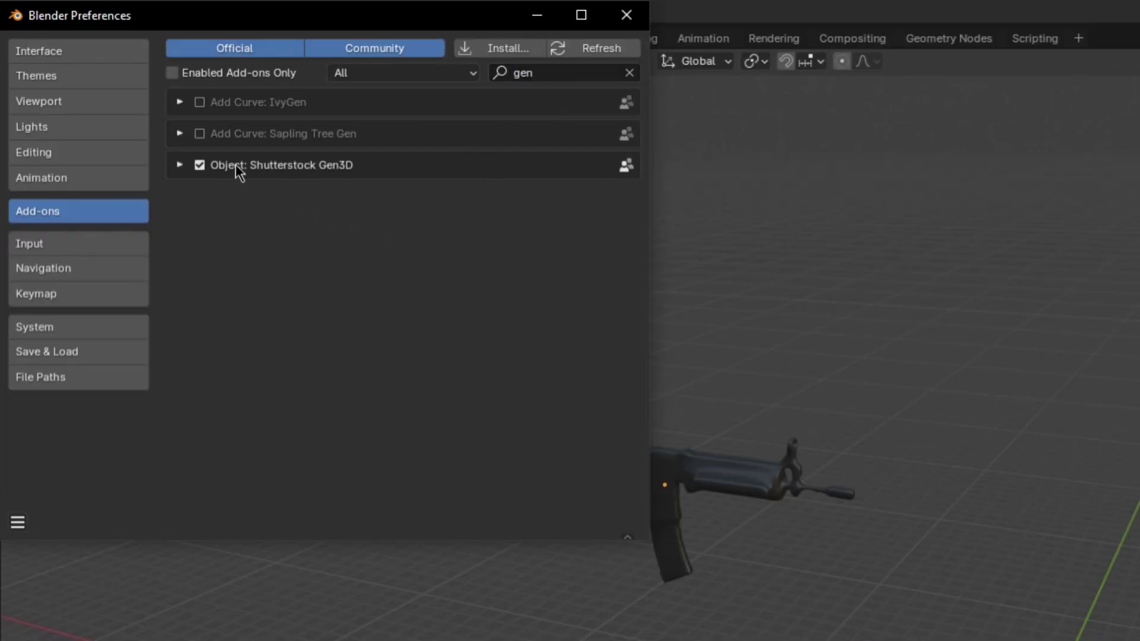
{"action": "left_click", "coordinate": [178, 165]}
{"action": "scroll", "coordinate": [372, 207], "scroll_direction": "down", "scroll_amount": 1}
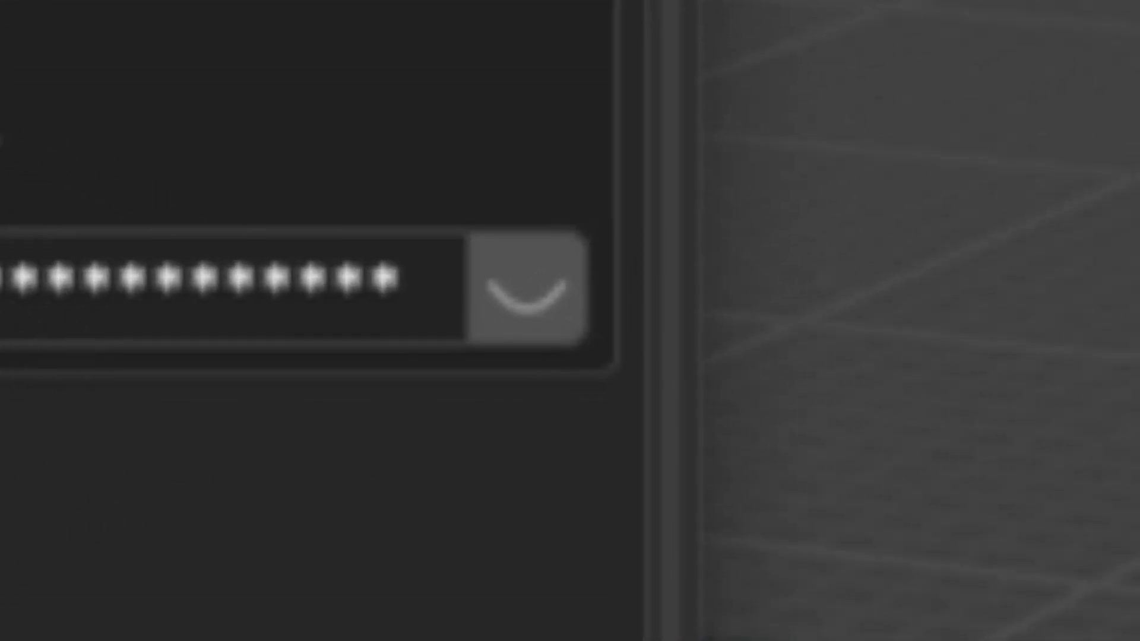
{"action": "left_click", "coordinate": [620, 388]}
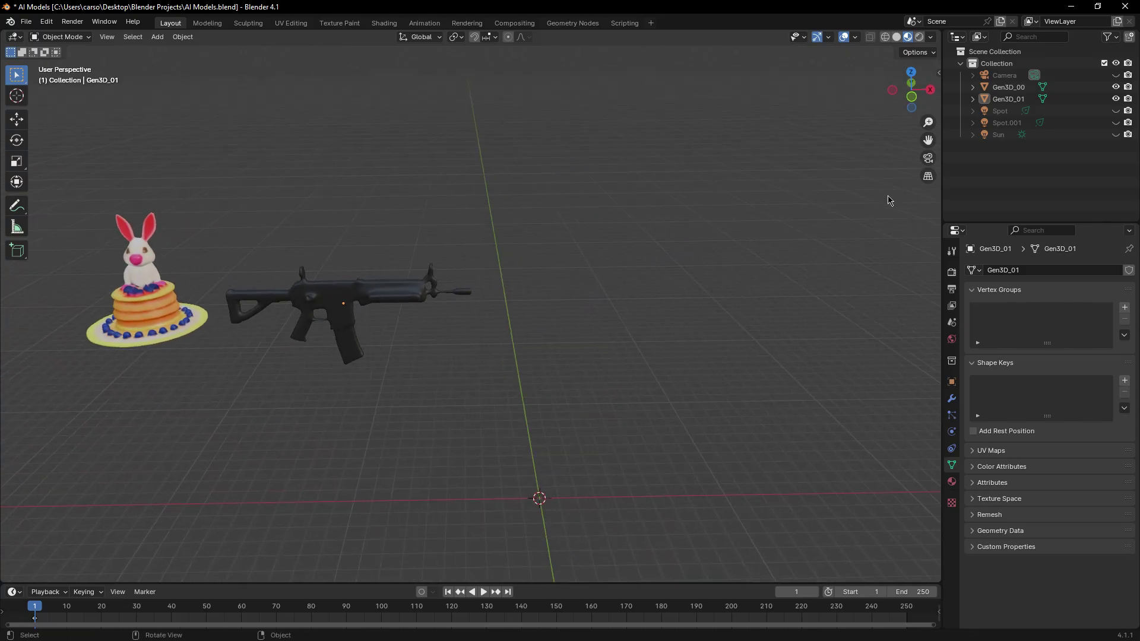
Drag out and widen the Shutterstock Gen3D sidebar panel, then hide it with N.
{"action": "left_click_drag", "start_coordinate": [941, 71], "coordinate": [907, 116]}
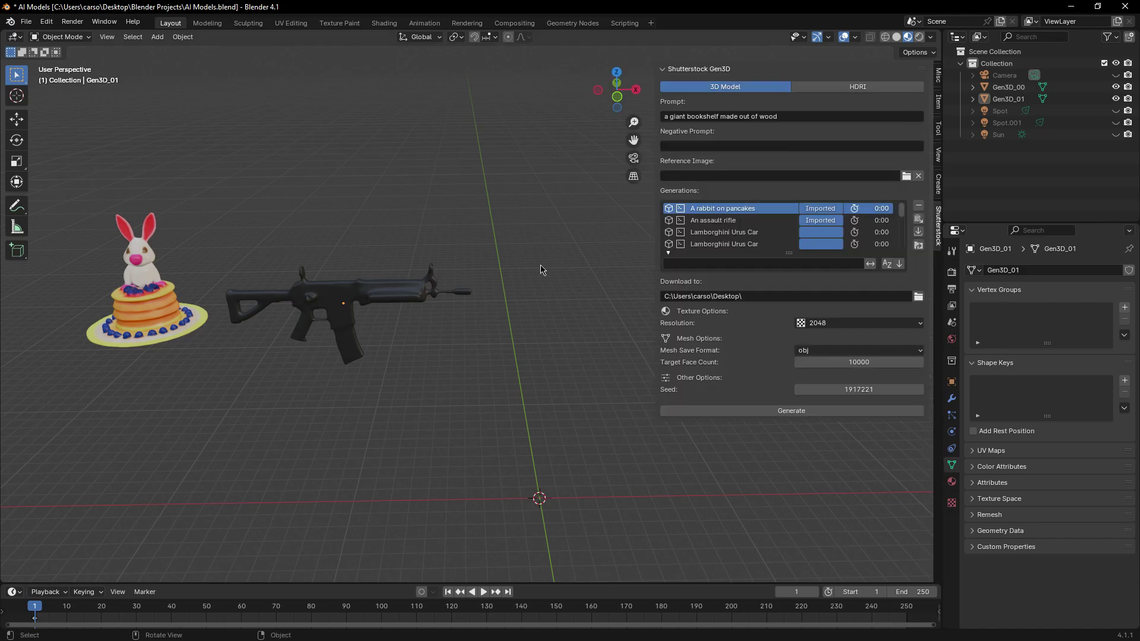
{"action": "left_click_drag", "start_coordinate": [659, 267], "coordinate": [656, 272]}
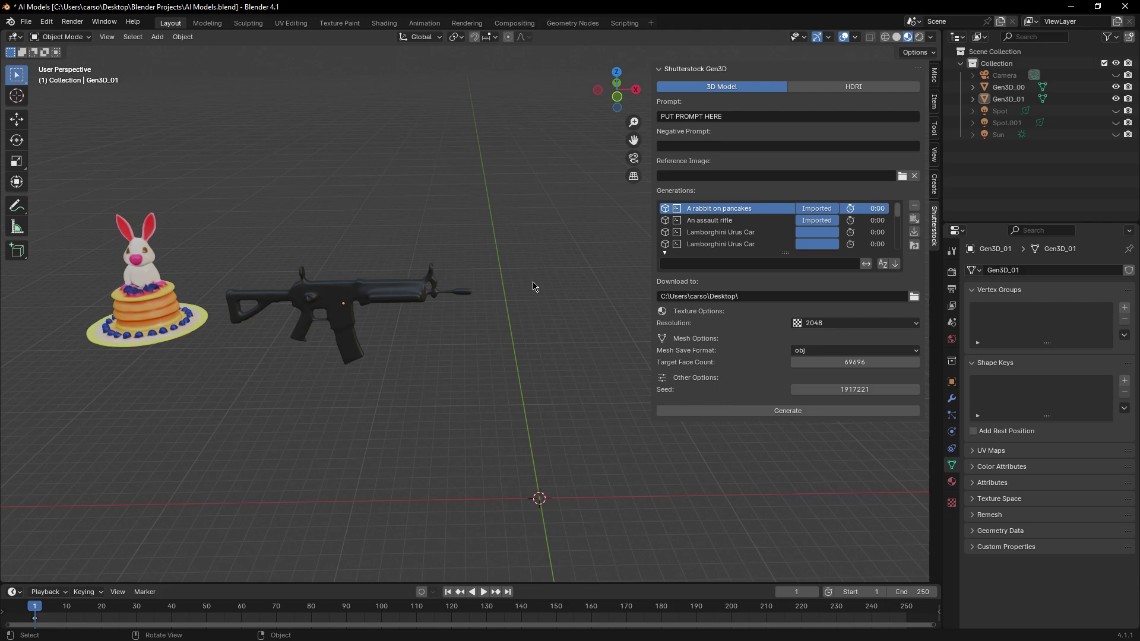
{"action": "key", "text": "n"}
Inspect the Gen3D_01 rifle's dense mesh up close in Edit Mode, then return to Object Mode.
{"action": "mouse_move", "coordinate": [535, 285]}
{"action": "middle_mouse_down"}
{"action": "mouse_move", "coordinate": [579, 298]}
{"action": "mouse_move", "coordinate": [553, 415]}
{"action": "mouse_move", "coordinate": [446, 343]}
{"action": "mouse_move", "coordinate": [444, 386]}
{"action": "mouse_move", "coordinate": [499, 392]}
{"action": "mouse_move", "coordinate": [596, 278]}
{"action": "mouse_move", "coordinate": [517, 359]}
{"action": "mouse_move", "coordinate": [544, 338]}
{"action": "mouse_move", "coordinate": [659, 338]}
{"action": "middle_mouse_up"}
{"action": "key", "text": "Tab"}
{"action": "key", "text": "Tab"}
{"action": "scroll", "coordinate": [517, 358], "scroll_direction": "up", "scroll_amount": 3}
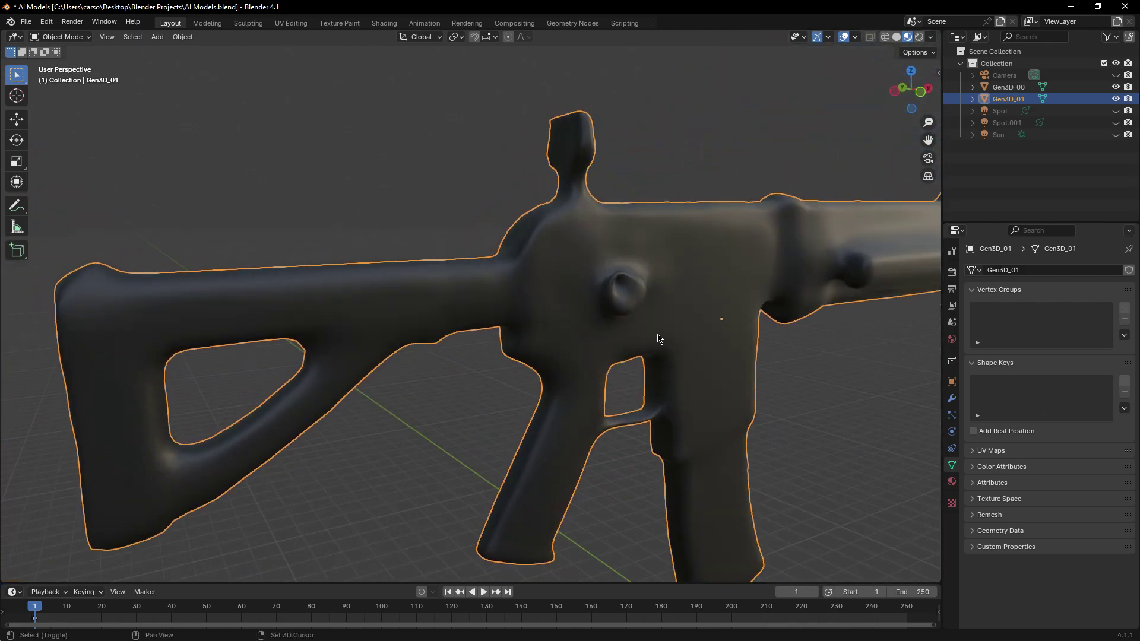
{"action": "key", "text": "Tab"}
{"action": "scroll", "coordinate": [535, 356], "scroll_direction": "up", "scroll_amount": 4}
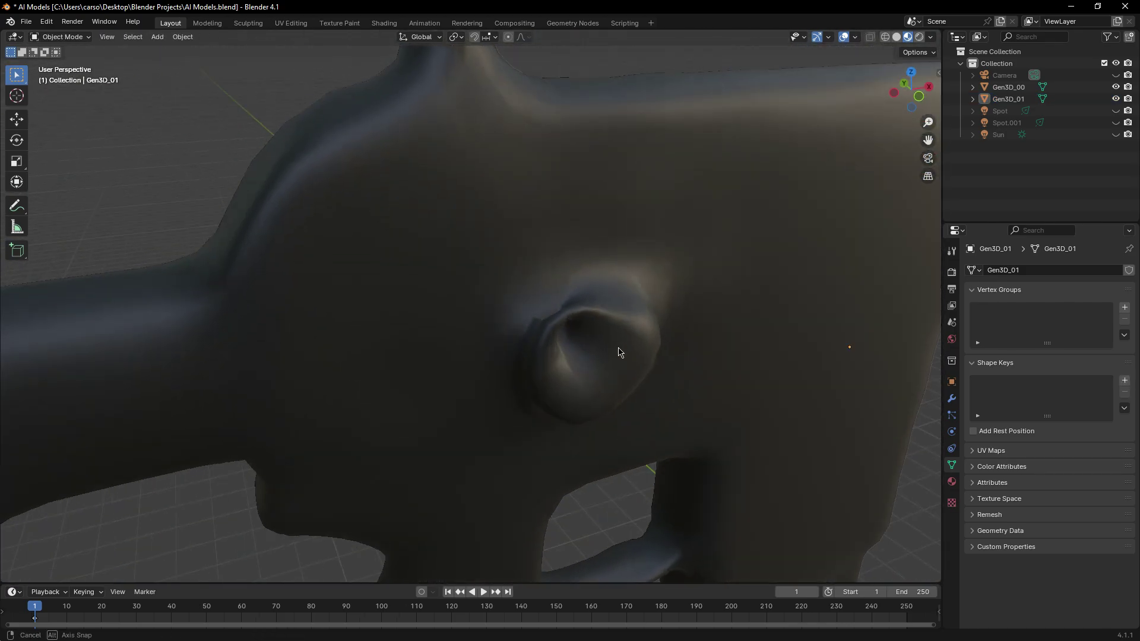
{"action": "scroll", "coordinate": [623, 366], "scroll_direction": "down", "scroll_amount": 3}
{"action": "scroll", "coordinate": [617, 362], "scroll_direction": "up", "scroll_amount": 2}
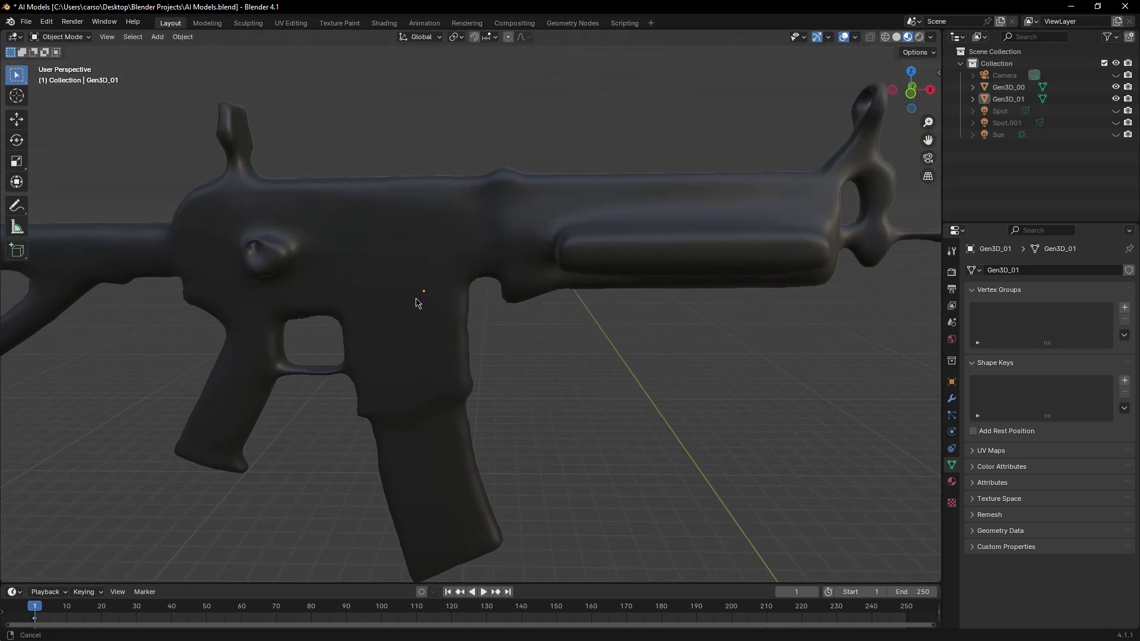